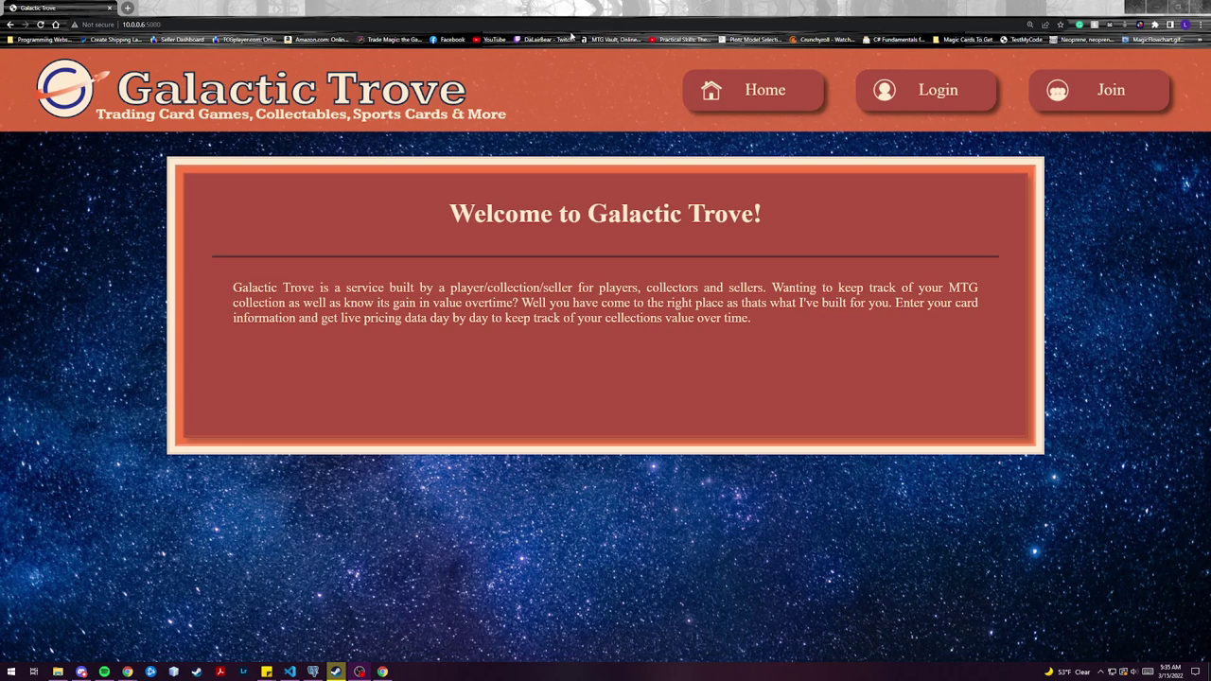
- Start registering a new account as a Collector via Join
{"action": "left_click", "coordinate": [1107, 97]}
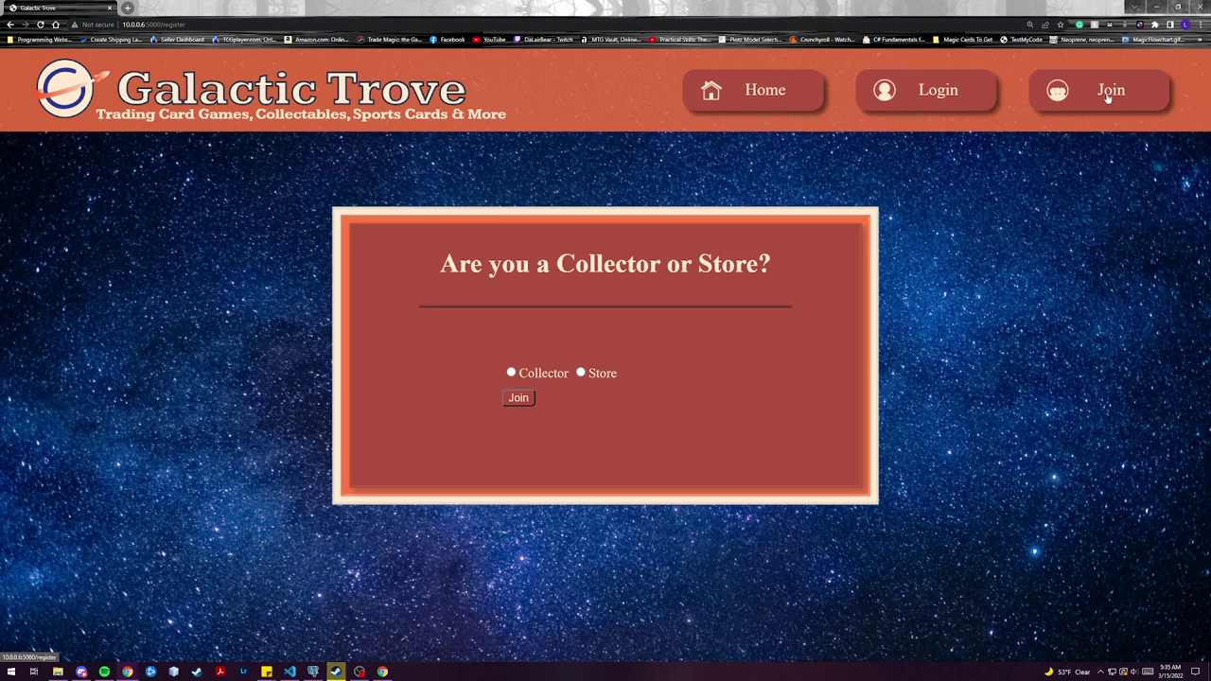
{"action": "left_click", "coordinate": [512, 374]}
{"action": "left_click", "coordinate": [518, 398]}
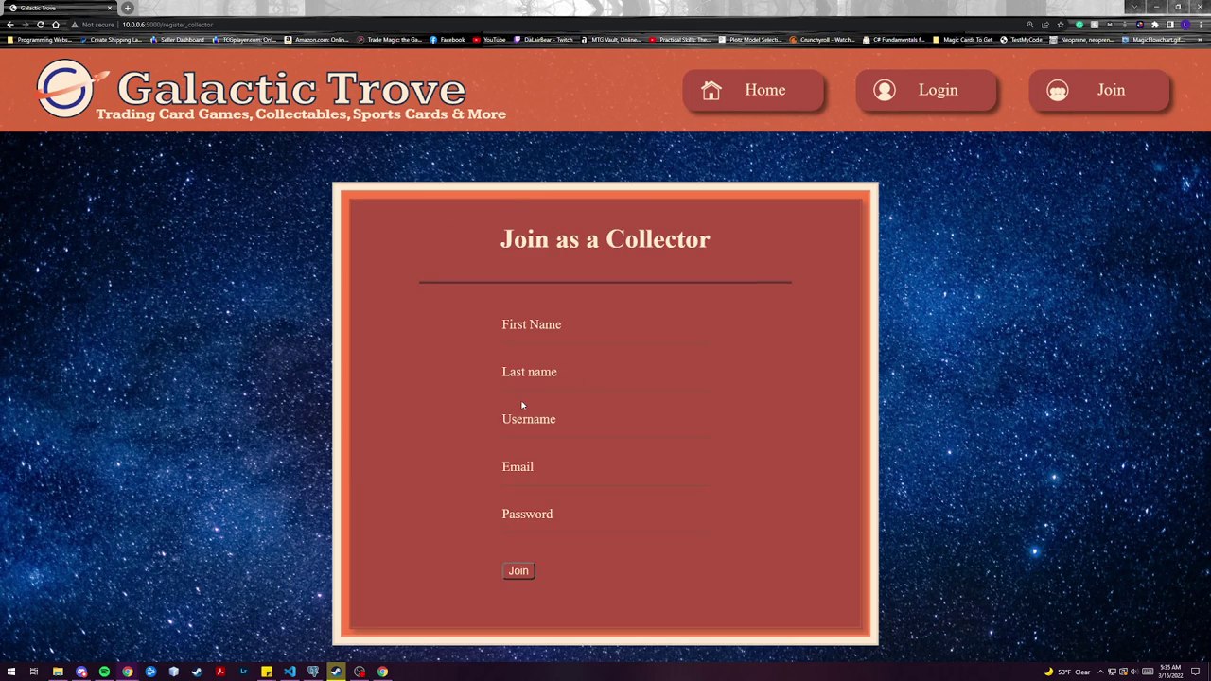
- Log in as a Collector with the account's e-mail and password
{"action": "left_click", "coordinate": [939, 100]}
{"action": "left_click", "coordinate": [550, 334]}
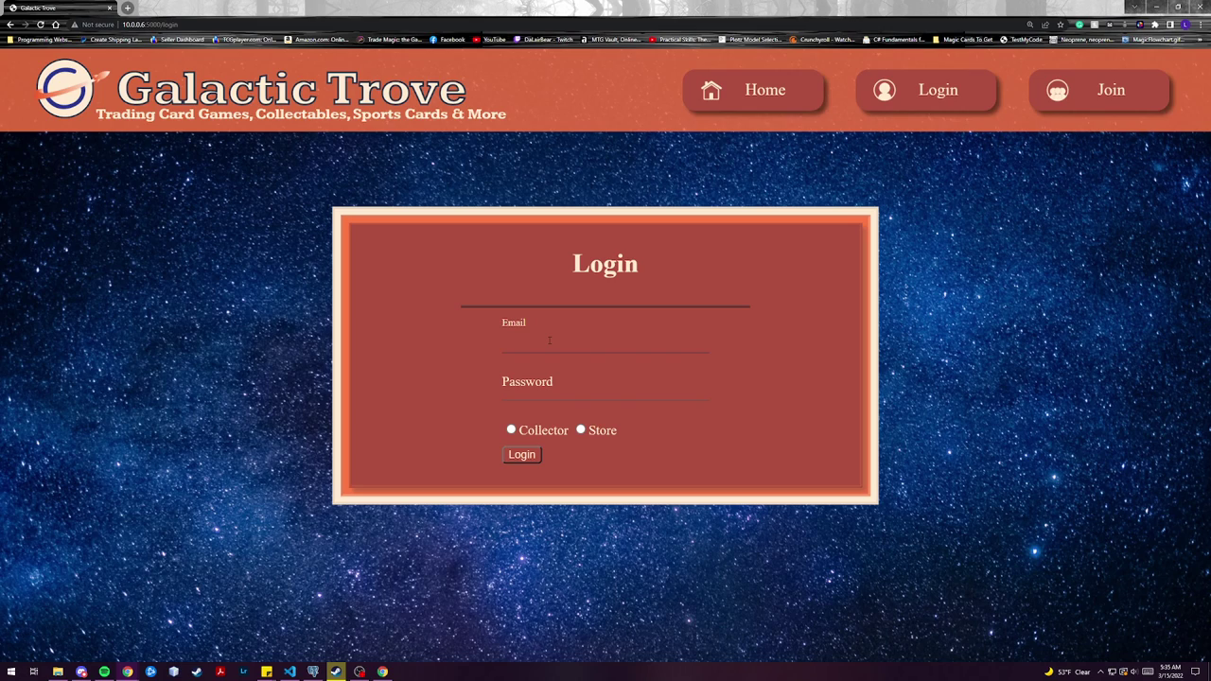
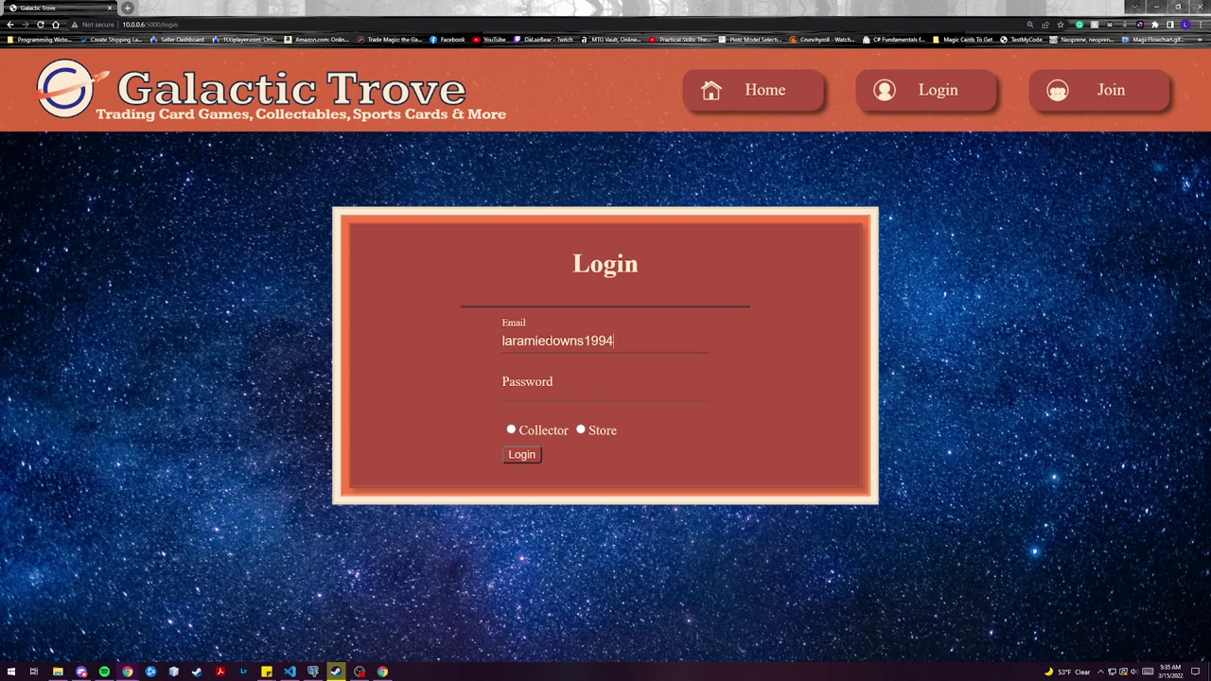
{"action": "key", "text": "Tab"}
{"action": "type", "text": "password"}
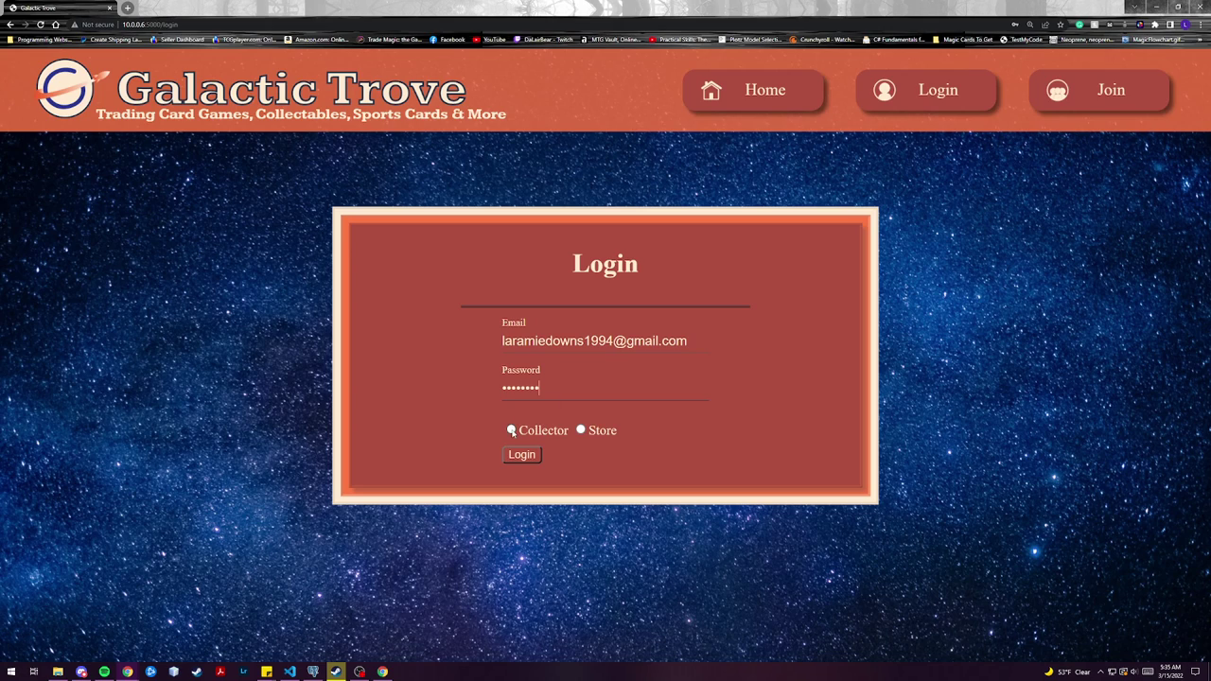
{"action": "left_click", "coordinate": [511, 429]}
{"action": "left_click", "coordinate": [520, 454]}
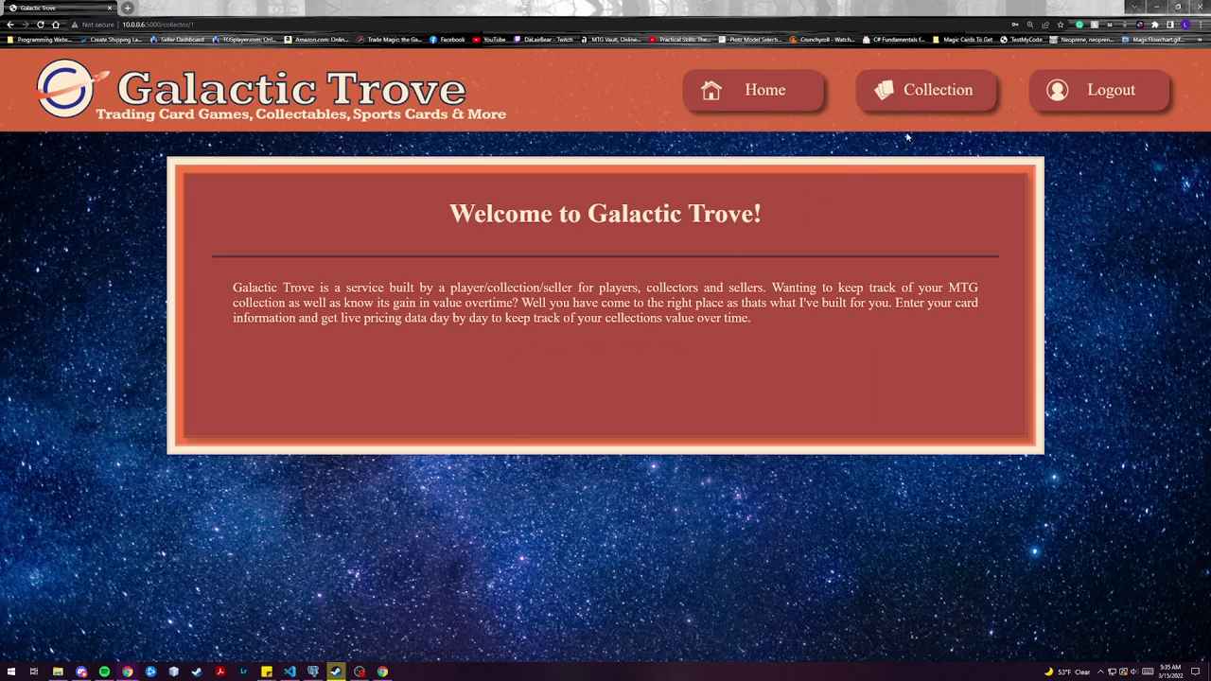
- On the Collection page, replace the collection title with 'DevMountain'
{"action": "left_click", "coordinate": [934, 97]}
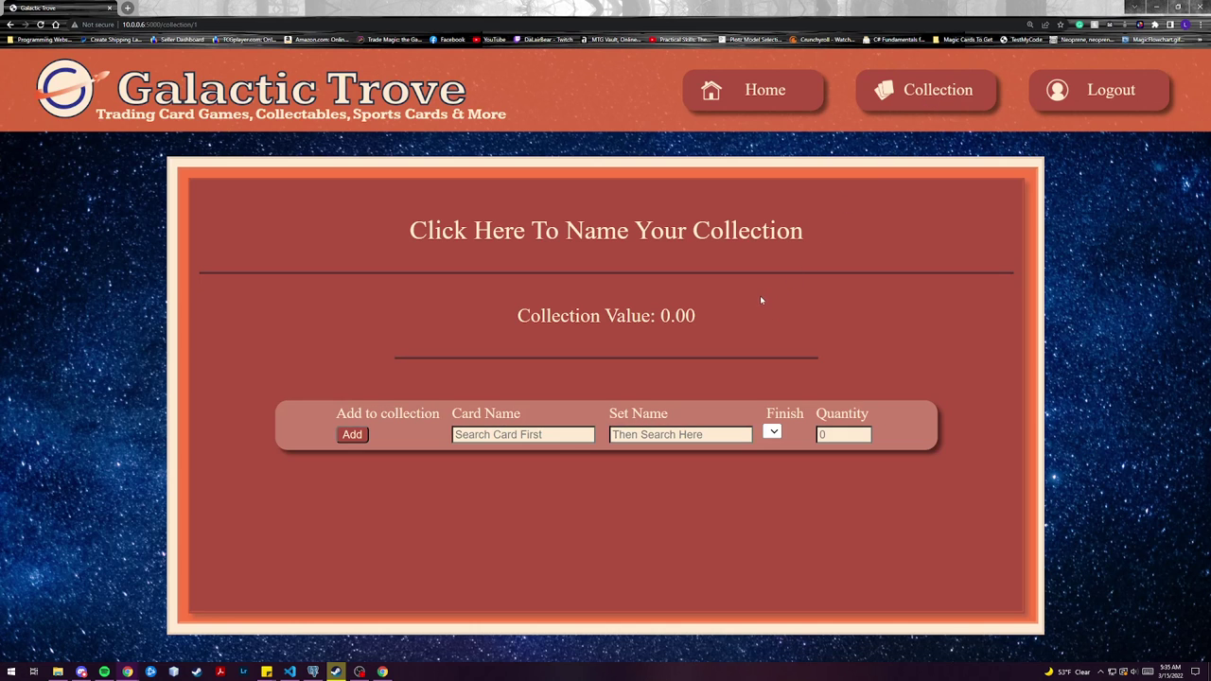
{"action": "double_click", "coordinate": [747, 231]}
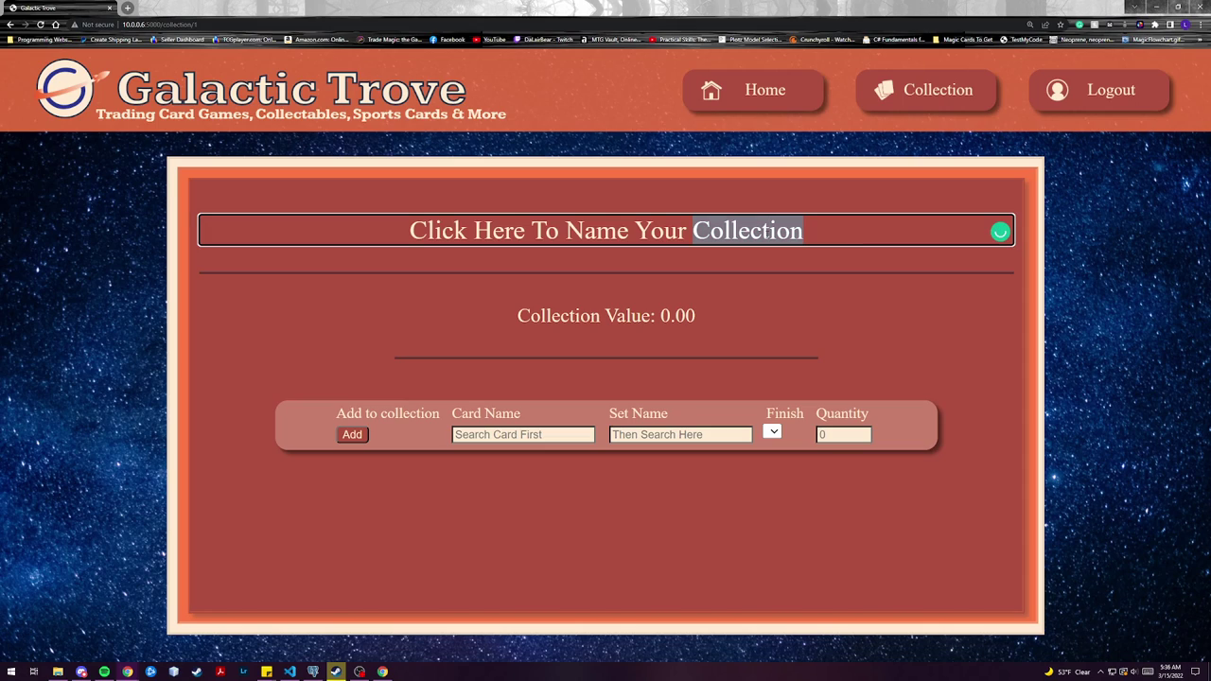
{"action": "key", "text": "ctrl+a"}
{"action": "type", "text": "De"}
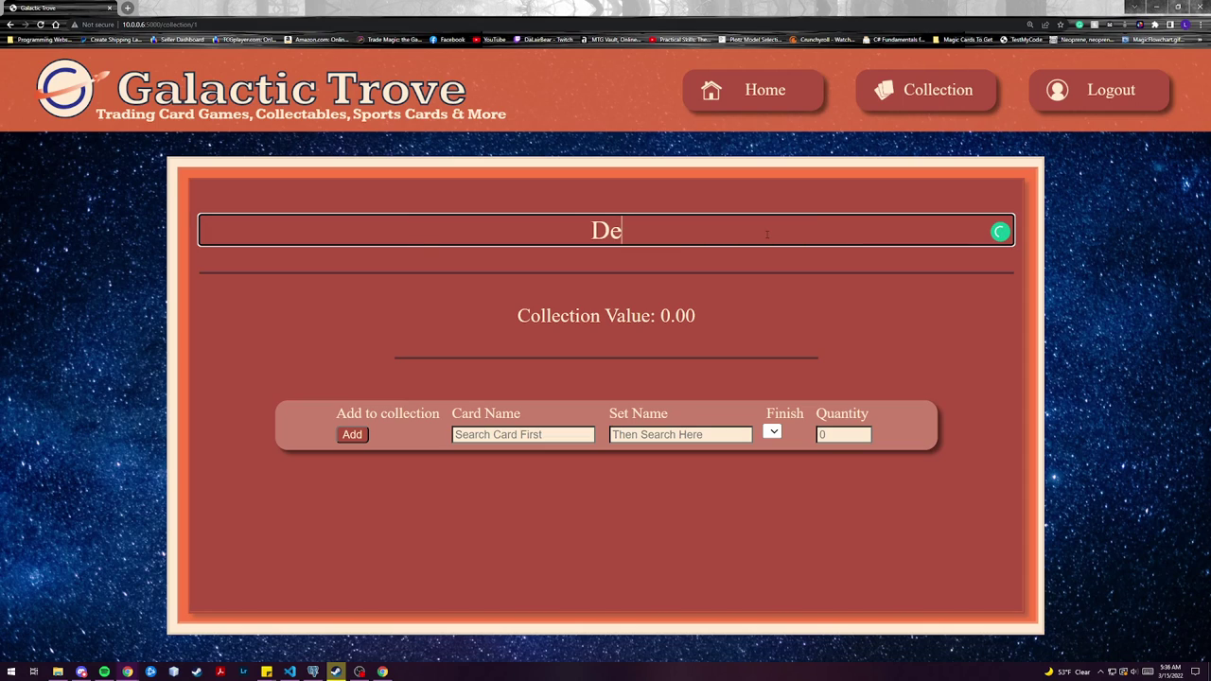
{"action": "type", "text": "vMount"}
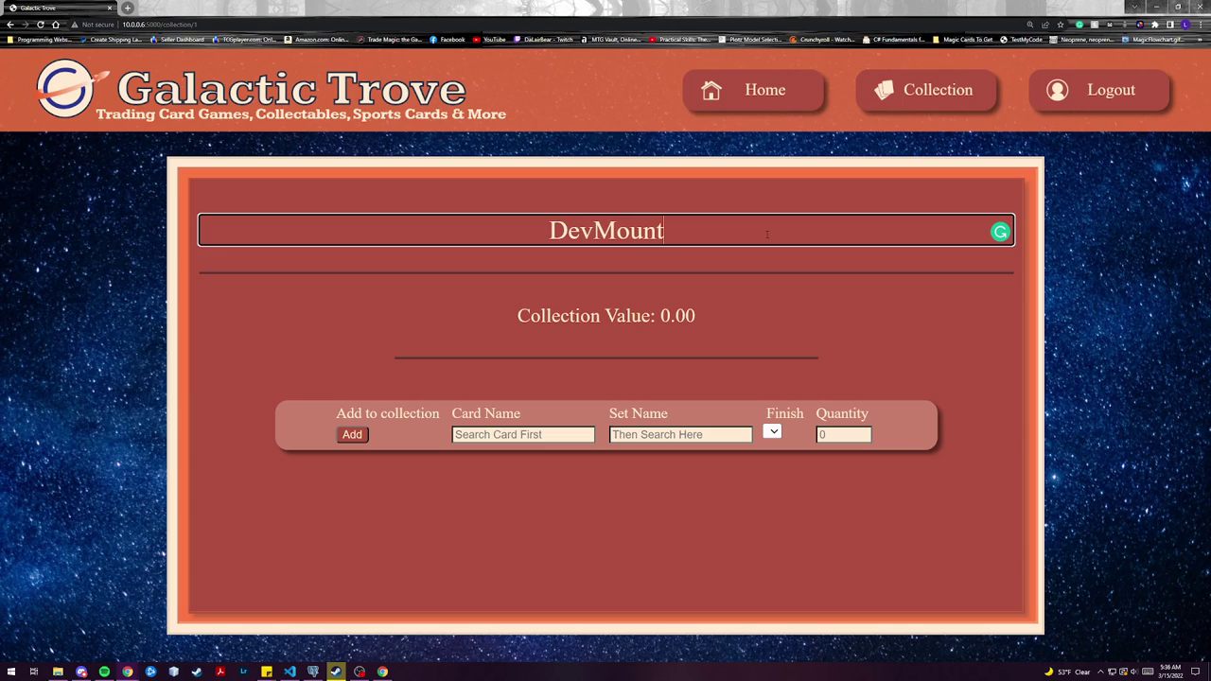
{"action": "key", "text": "BackSpace"}
{"action": "type", "text": "tain"}
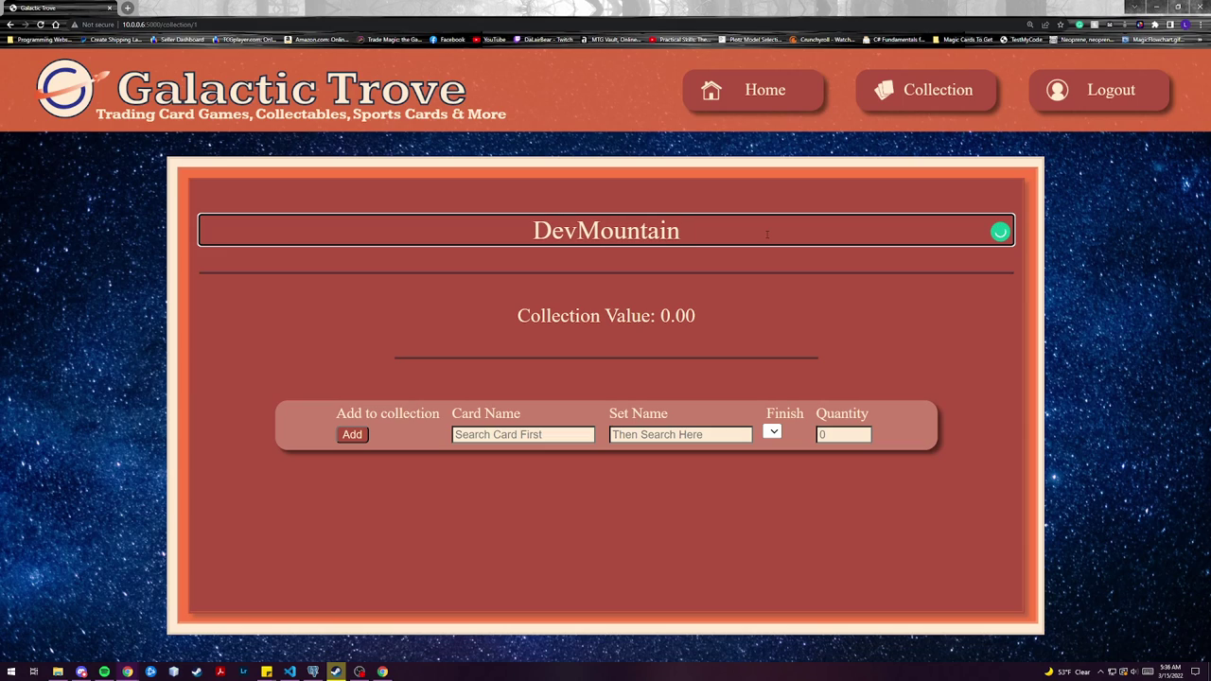
{"action": "left_click", "coordinate": [857, 291]}
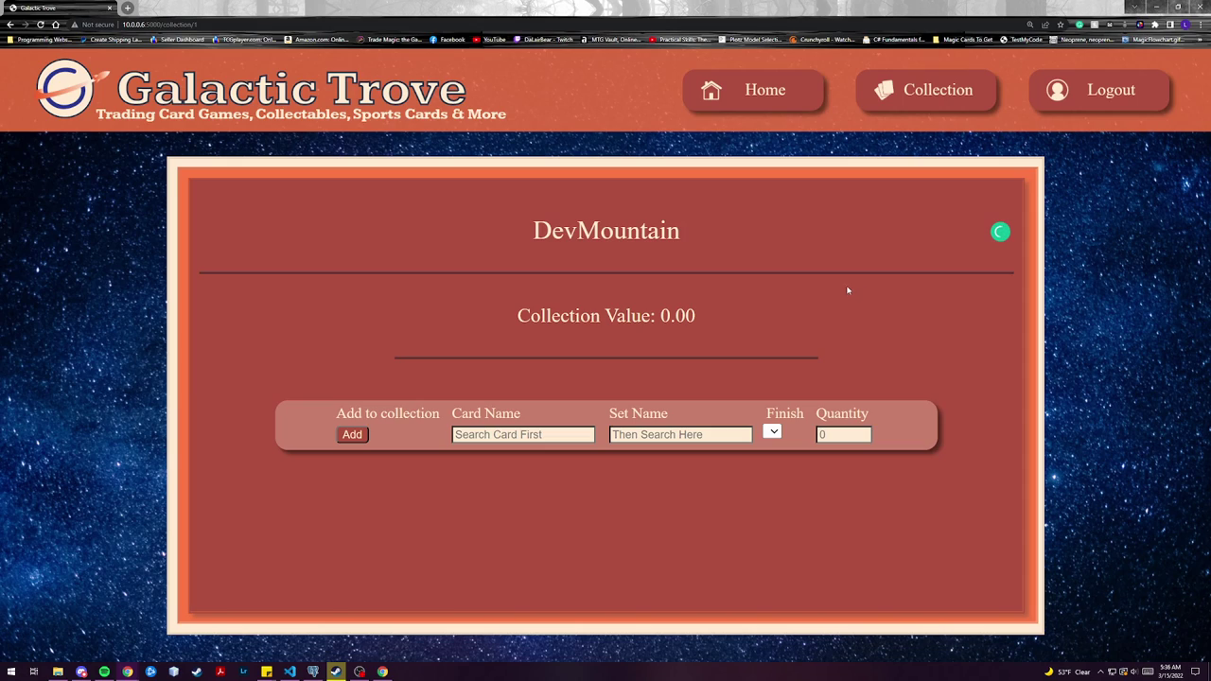
- Search 'Wood', choose the Deep Wood card, and select the Portal set
{"action": "left_click", "coordinate": [532, 435]}
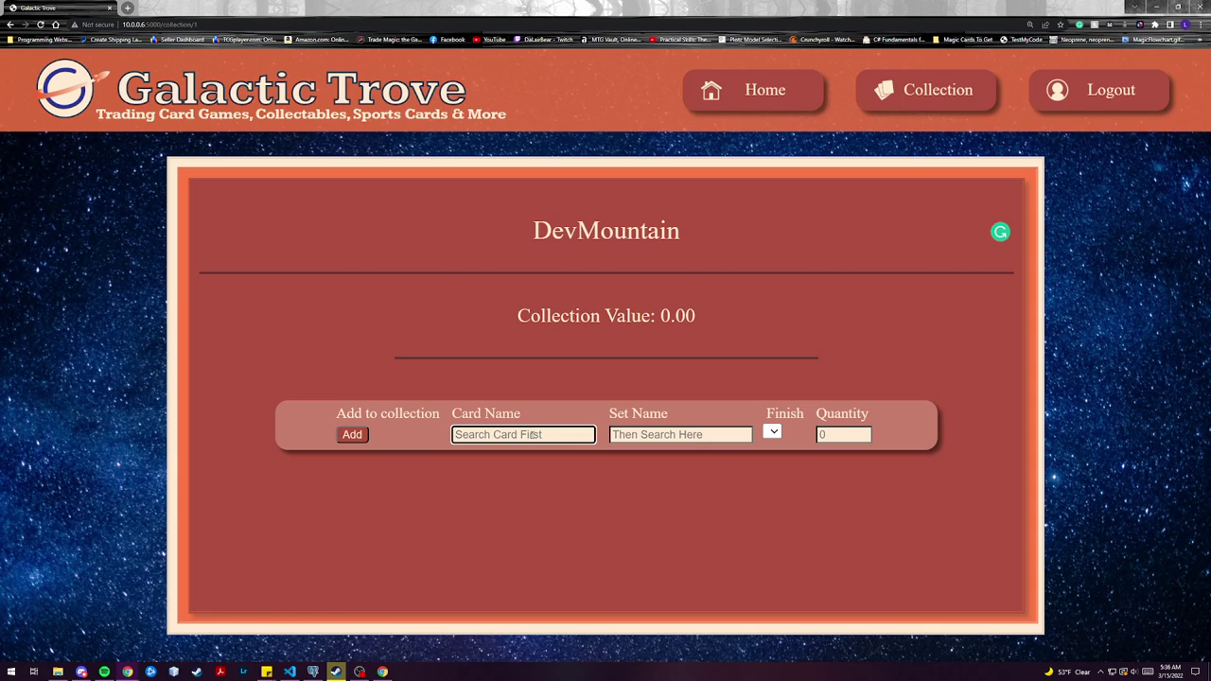
{"action": "type", "text": "Wood"}
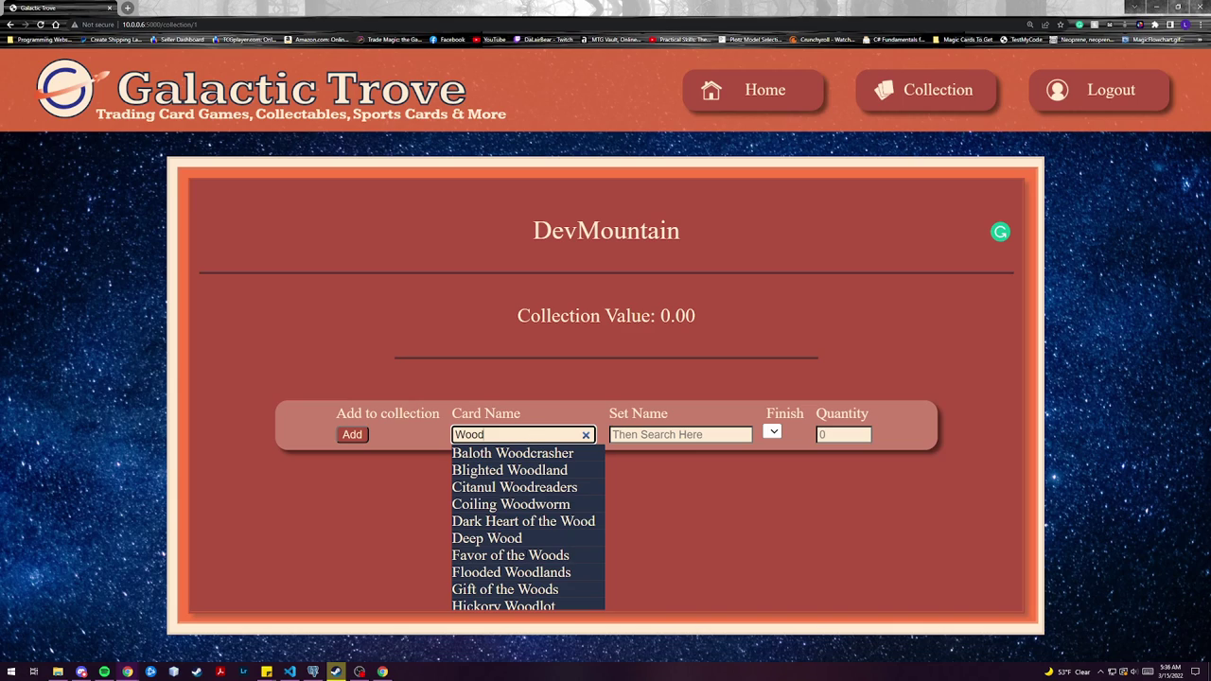
{"action": "left_click", "coordinate": [503, 536]}
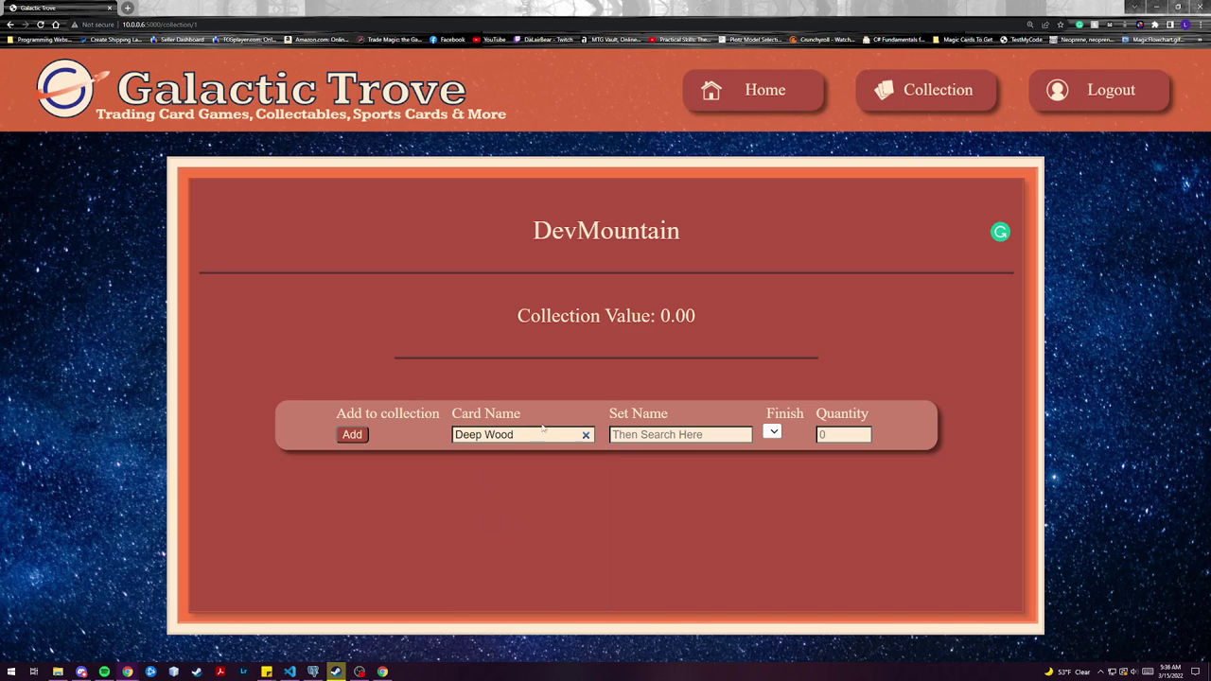
{"action": "left_click", "coordinate": [674, 434]}
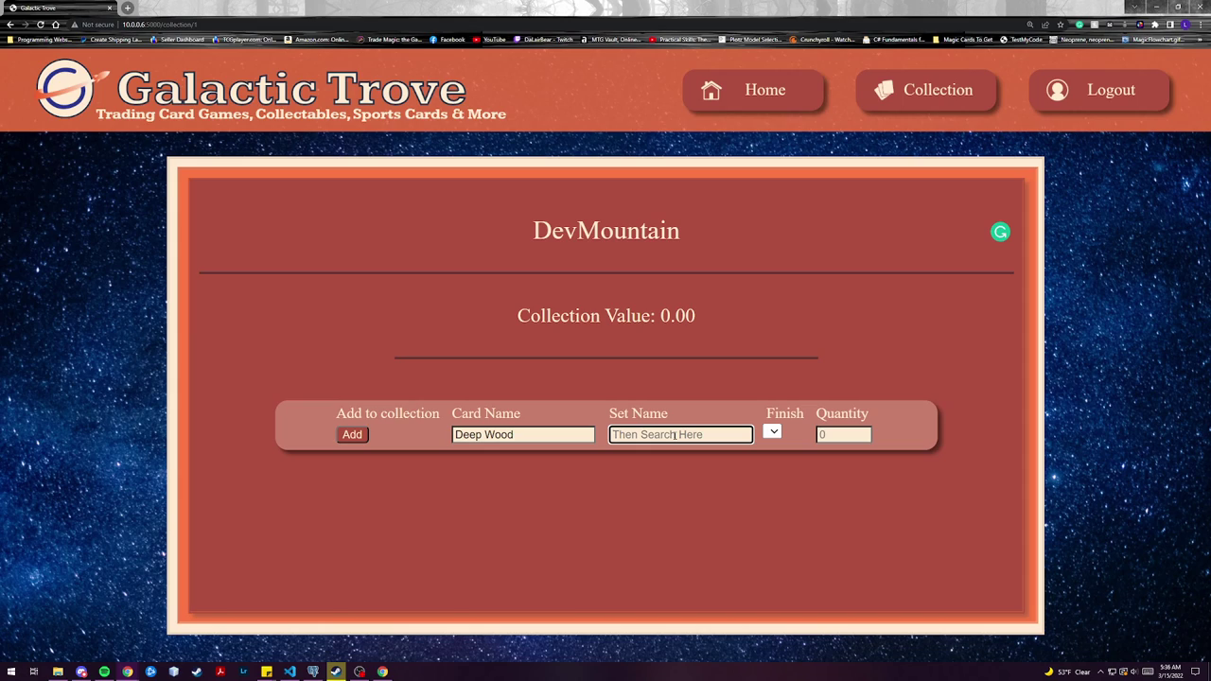
{"action": "type", "text": "S"}
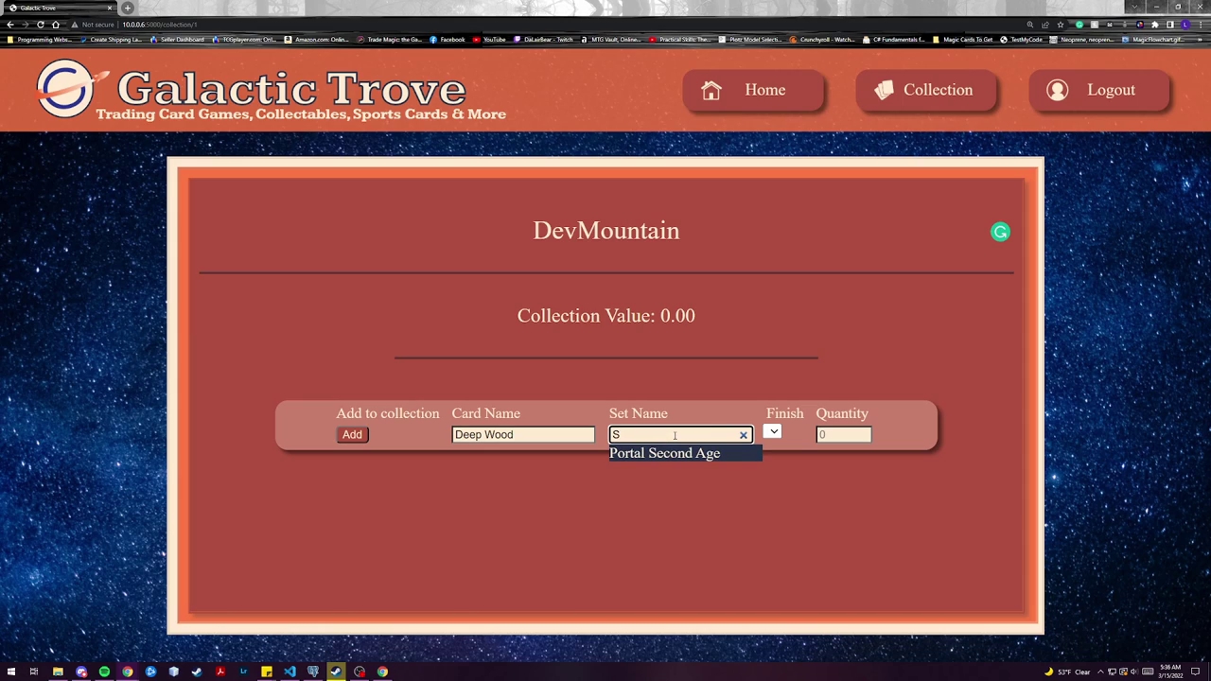
{"action": "key", "text": "BackSpace"}
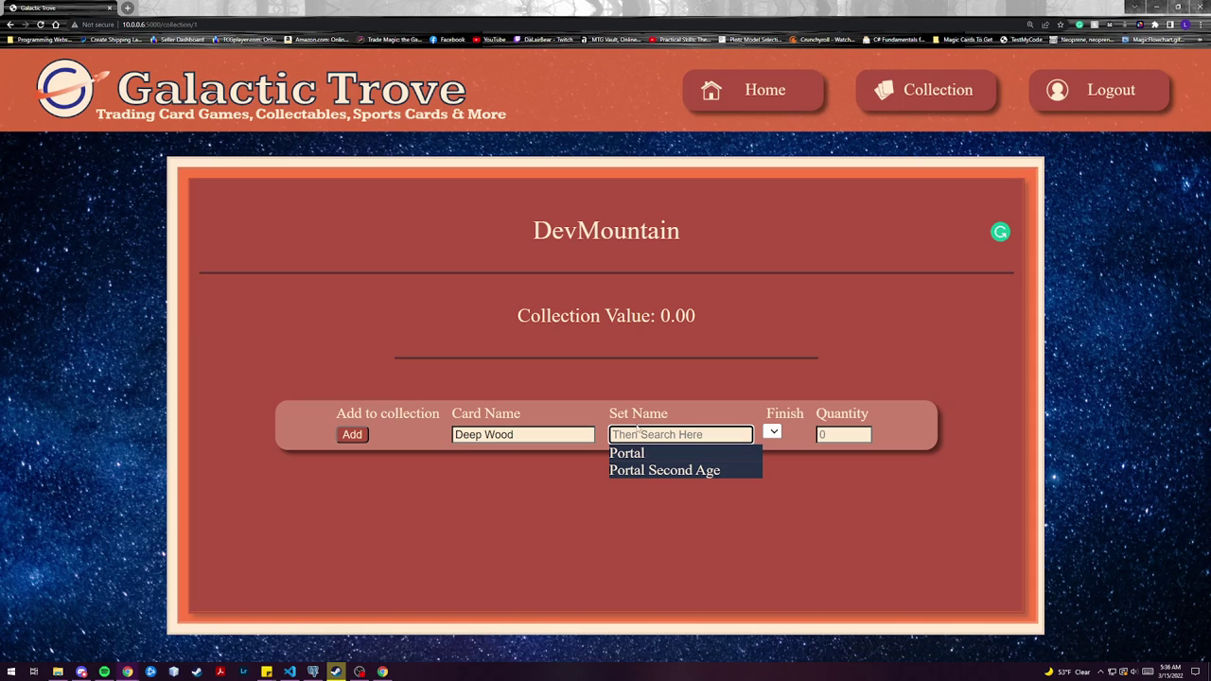
{"action": "left_click", "coordinate": [647, 456]}
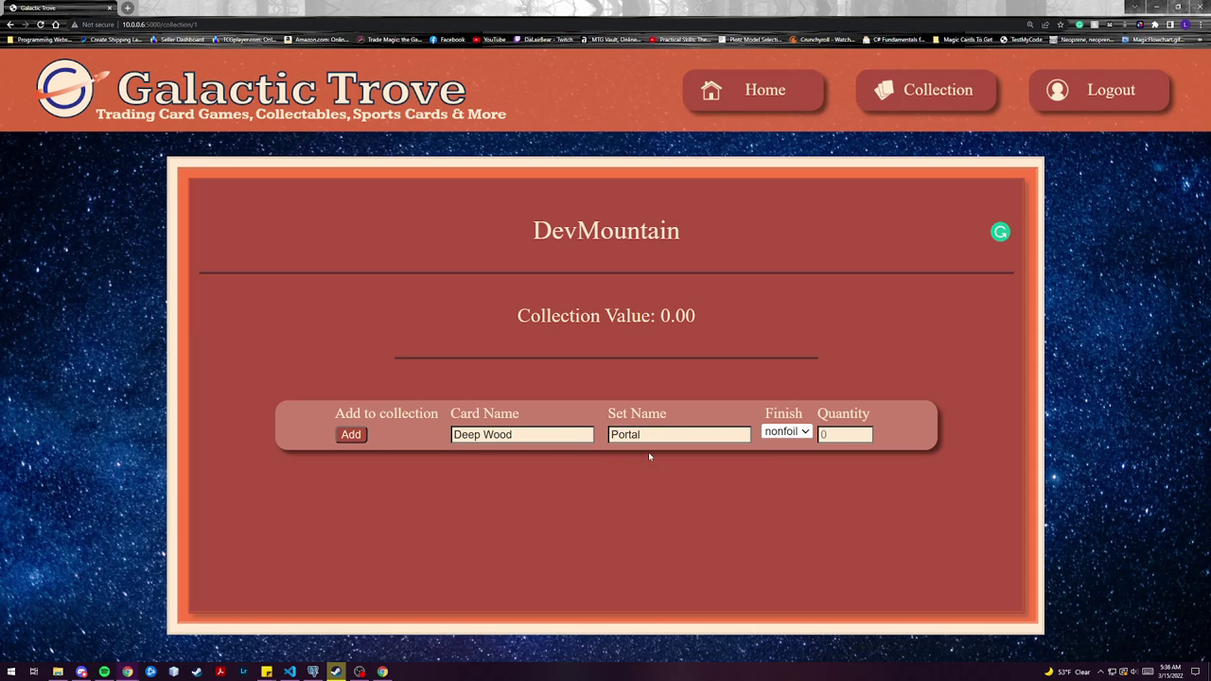
- Set finish to nonfoil and quantity to 1, then add Deep Wood
{"action": "left_click", "coordinate": [799, 433]}
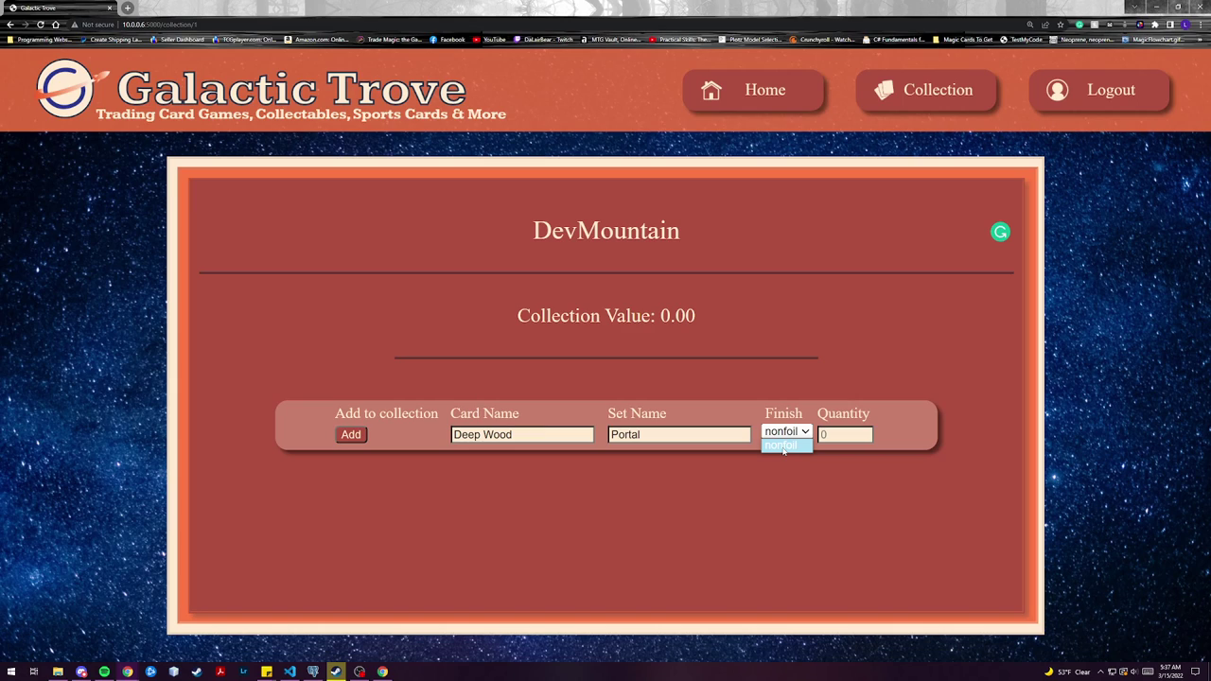
{"action": "left_click", "coordinate": [783, 445]}
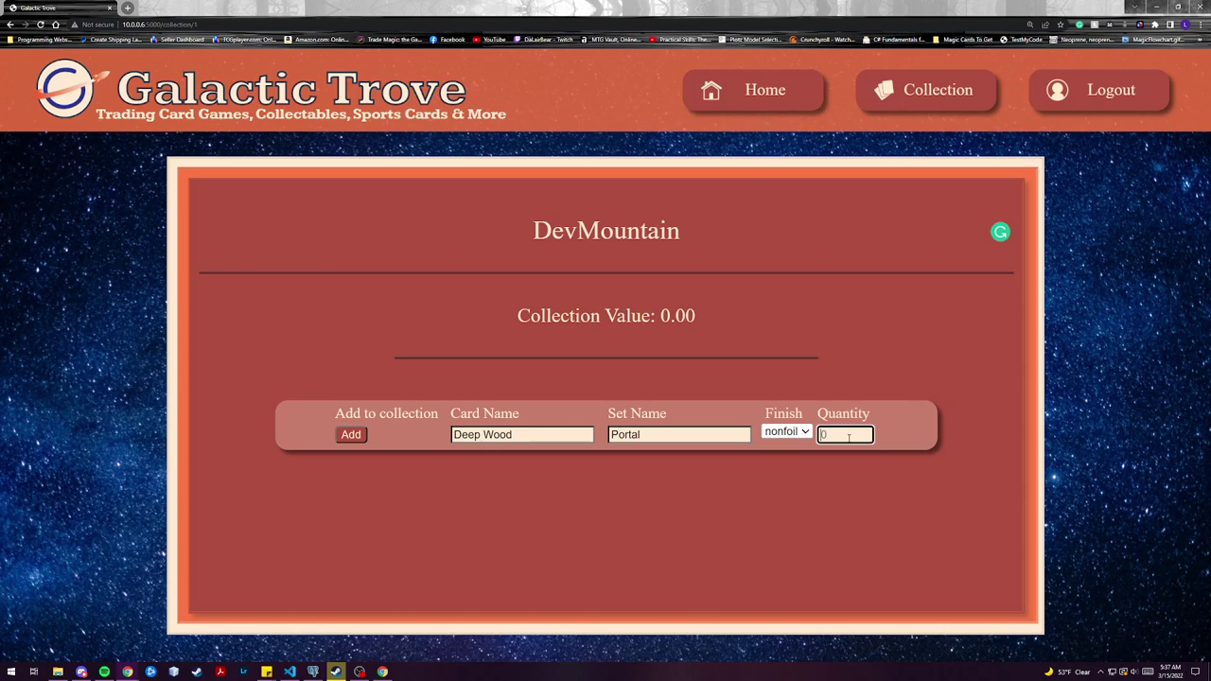
{"action": "key", "text": "Tab"}
{"action": "type", "text": "1"}
{"action": "left_click", "coordinate": [351, 435]}
- Fill in the store account's e-mail and password and choose the Store account type
{"action": "scroll", "coordinate": [686, 455], "scroll_direction": "down", "scroll_amount": 5}
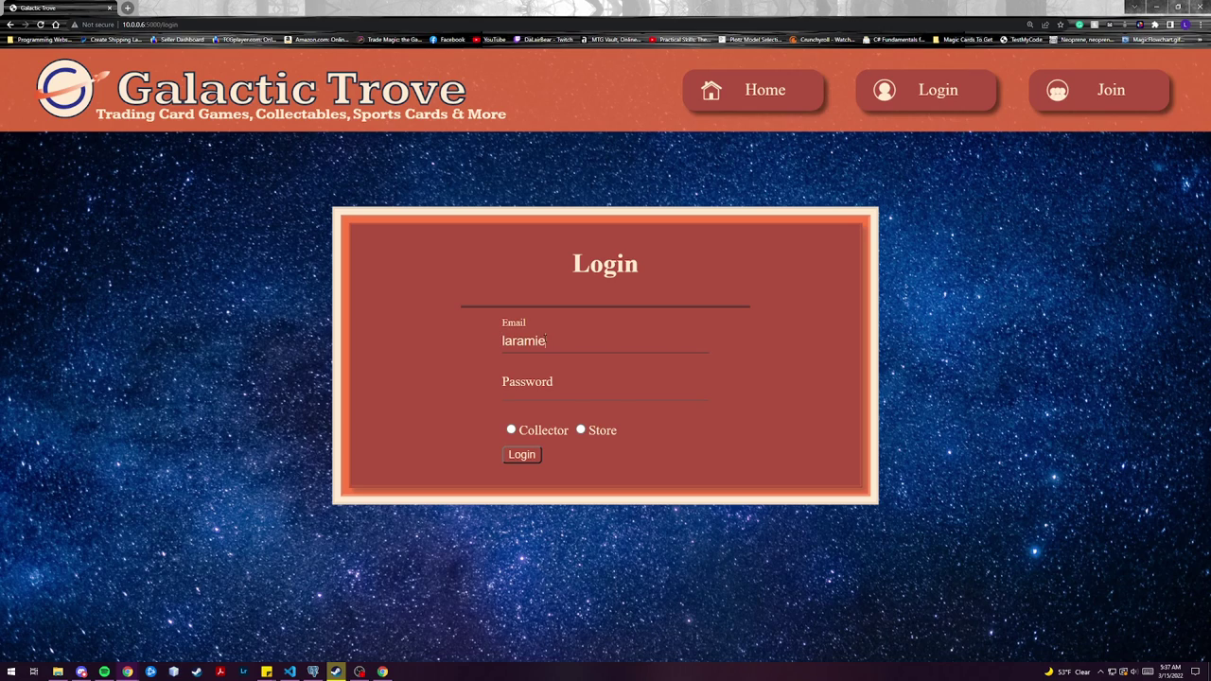
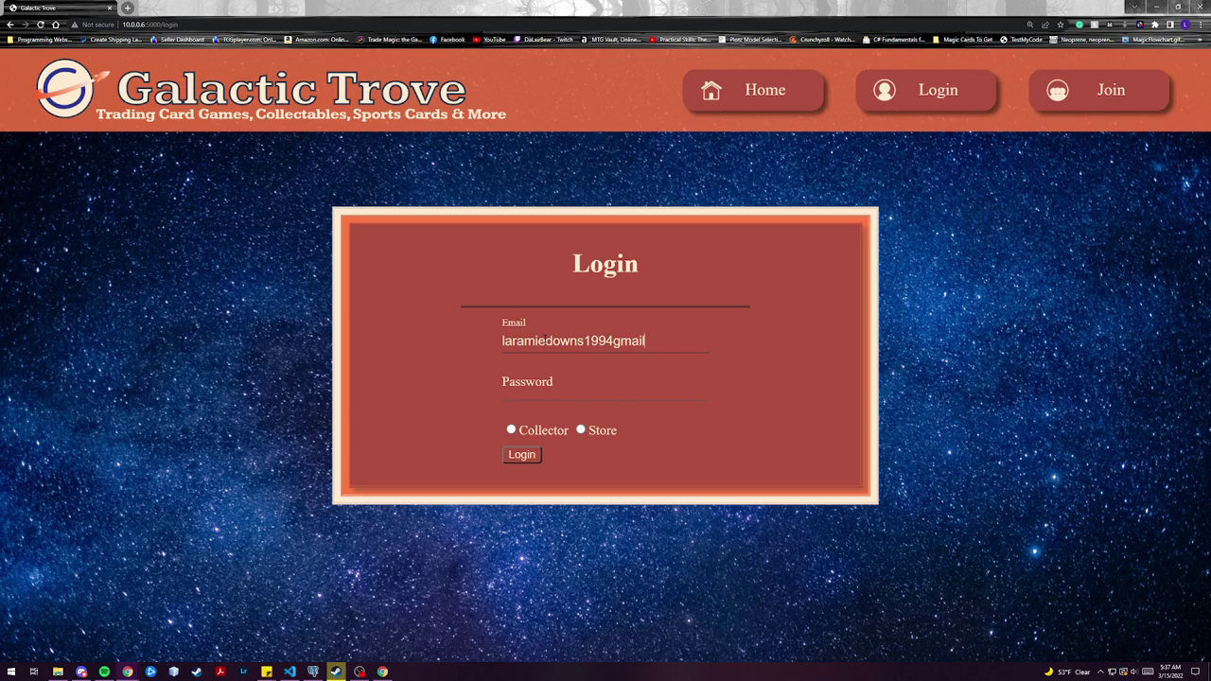
{"action": "key", "text": "Tab"}
{"action": "type", "text": "••••••••"}
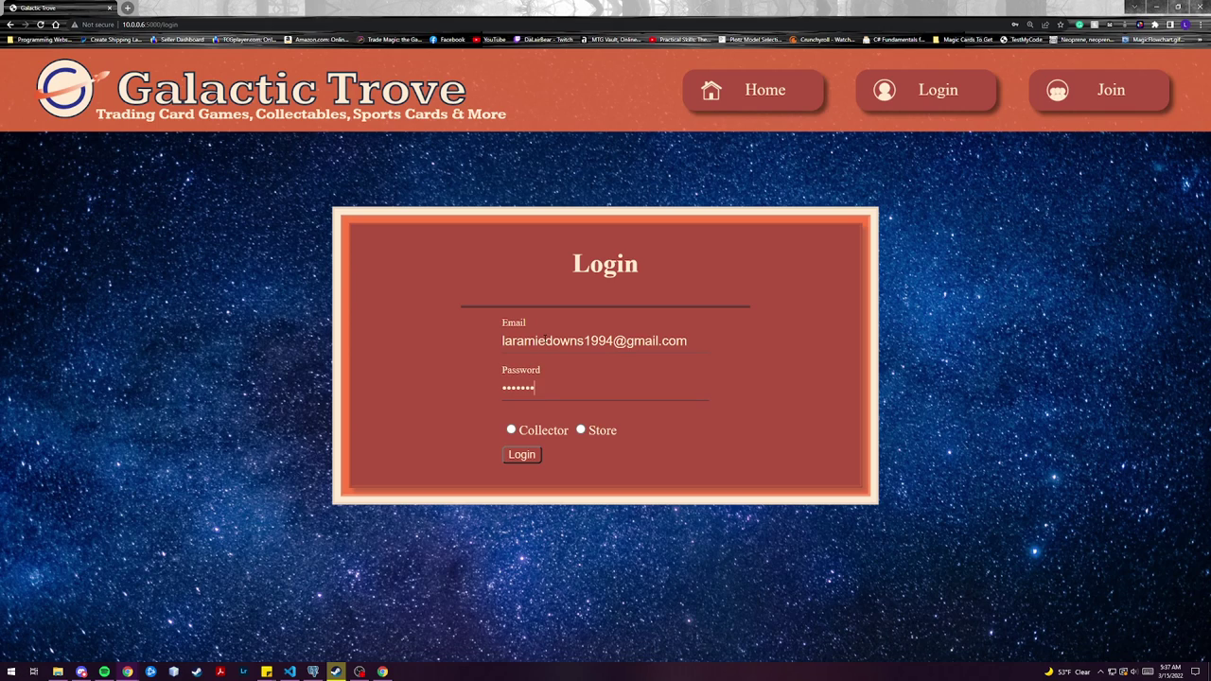
{"action": "left_click", "coordinate": [580, 431]}
- Complete the store login and open the Inventory table
{"action": "left_click", "coordinate": [521, 454]}
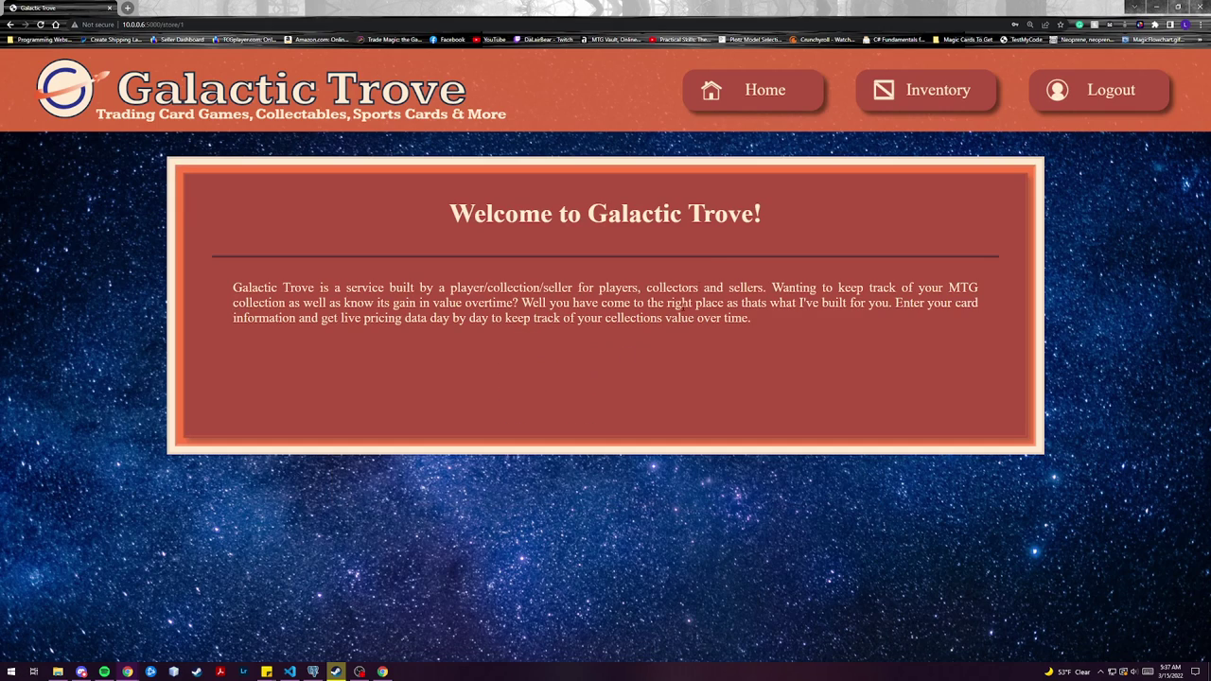
{"action": "left_click", "coordinate": [941, 93]}
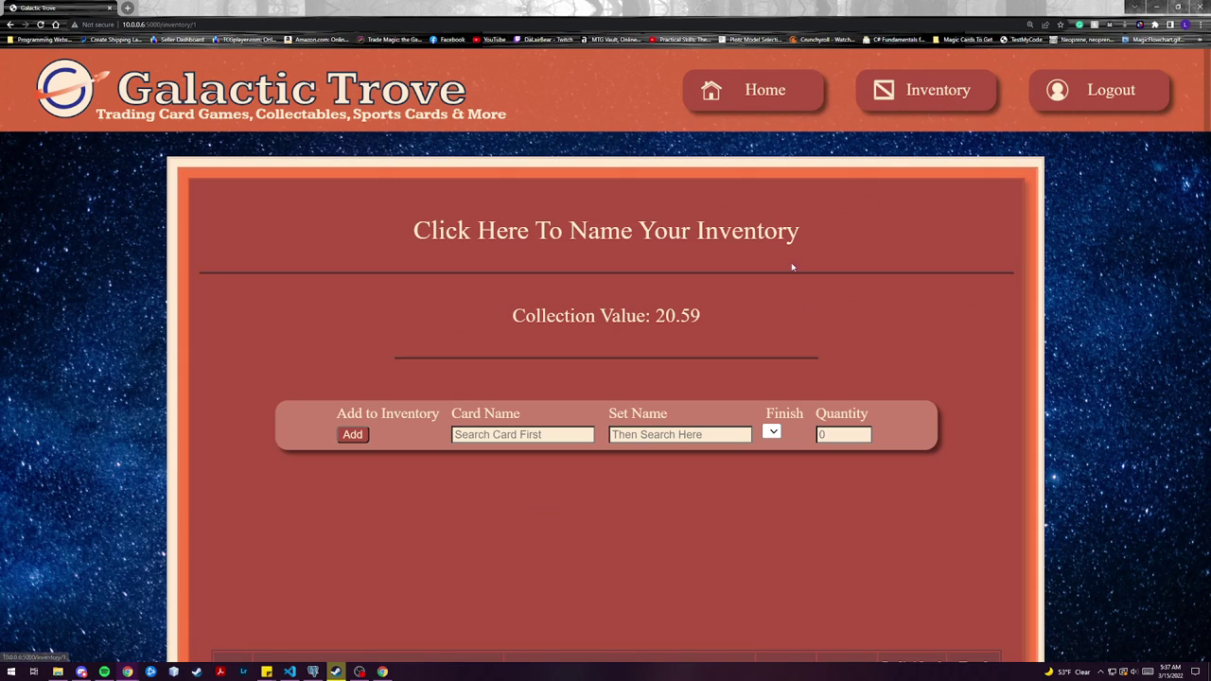
{"action": "scroll", "coordinate": [638, 355], "scroll_direction": "down", "scroll_amount": 3}
{"action": "scroll", "coordinate": [637, 356], "scroll_direction": "down", "scroll_amount": 3}
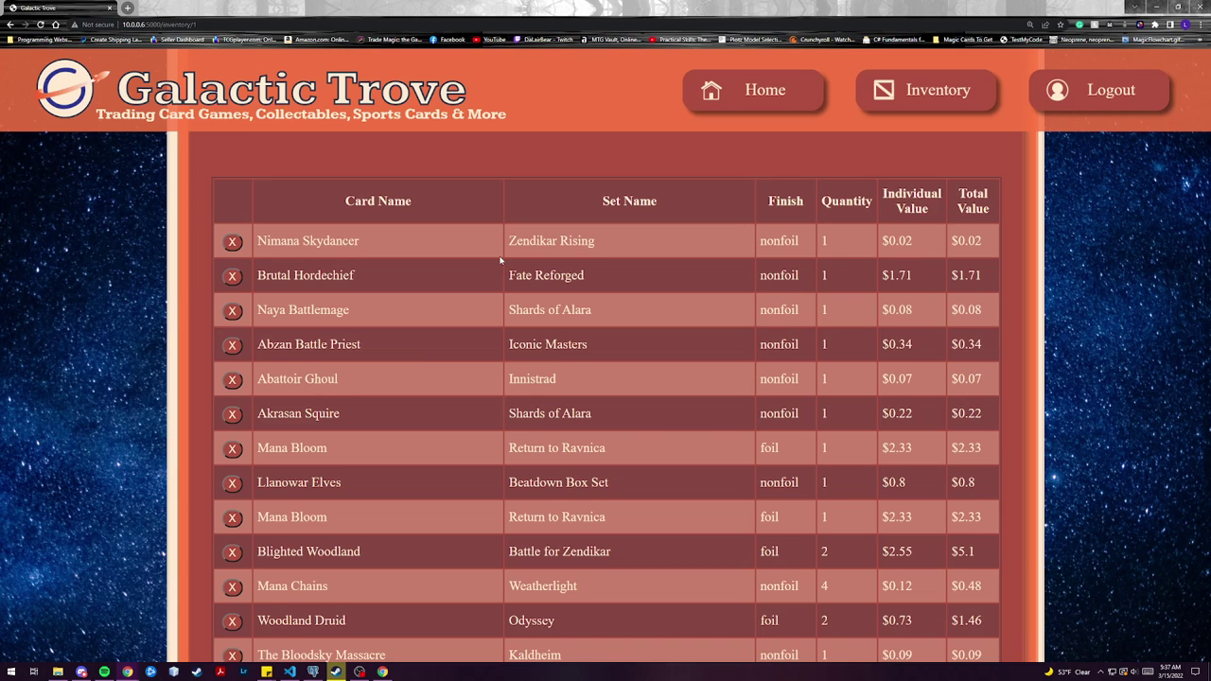
{"action": "scroll", "coordinate": [500, 261], "scroll_direction": "down", "scroll_amount": 1}
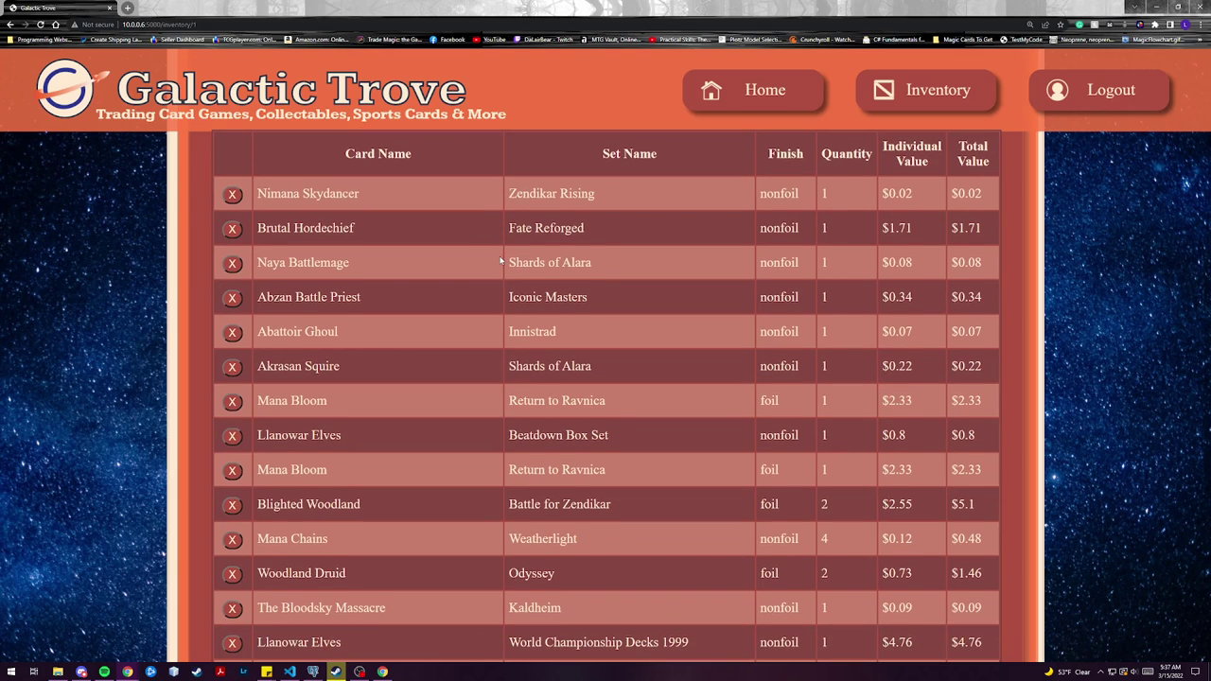
- Remove Nimana Skydancer and Brutal Hordechief, bringing the inventory value to 18.86
{"action": "left_click", "coordinate": [232, 194]}
{"action": "scroll", "coordinate": [365, 355], "scroll_direction": "down", "scroll_amount": 3}
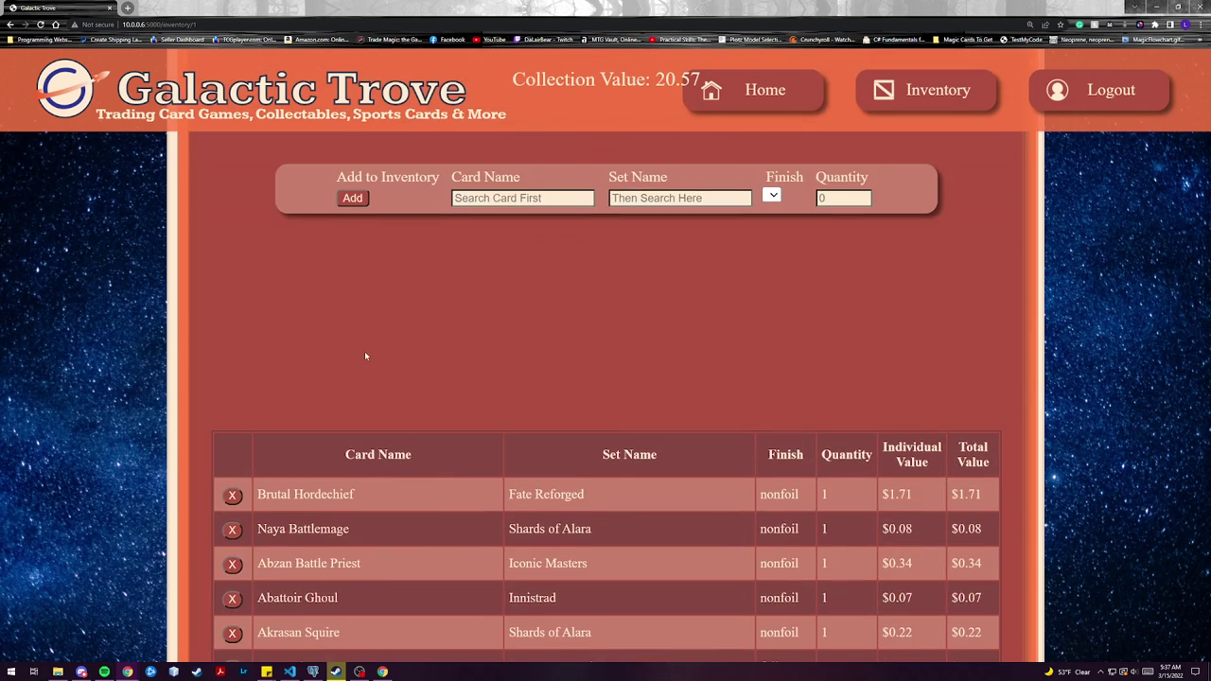
{"action": "scroll", "coordinate": [365, 356], "scroll_direction": "down", "scroll_amount": 2}
{"action": "left_click", "coordinate": [233, 309]}
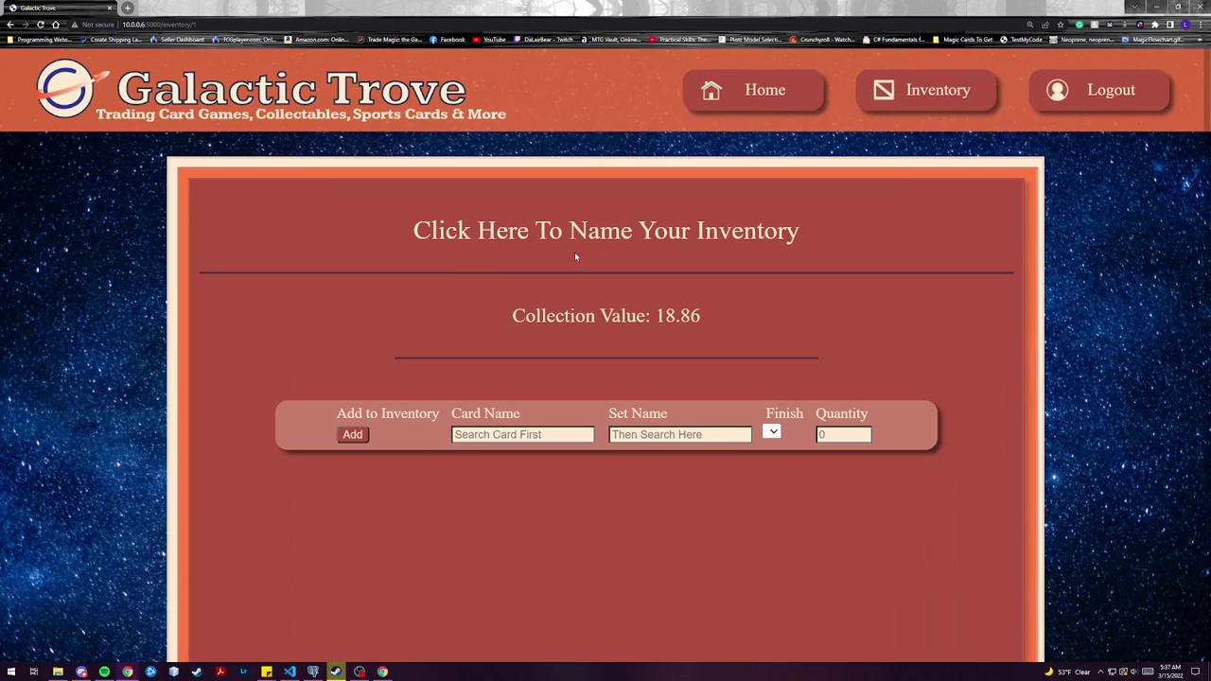
{"action": "scroll", "coordinate": [445, 342], "scroll_direction": "down", "scroll_amount": 5}
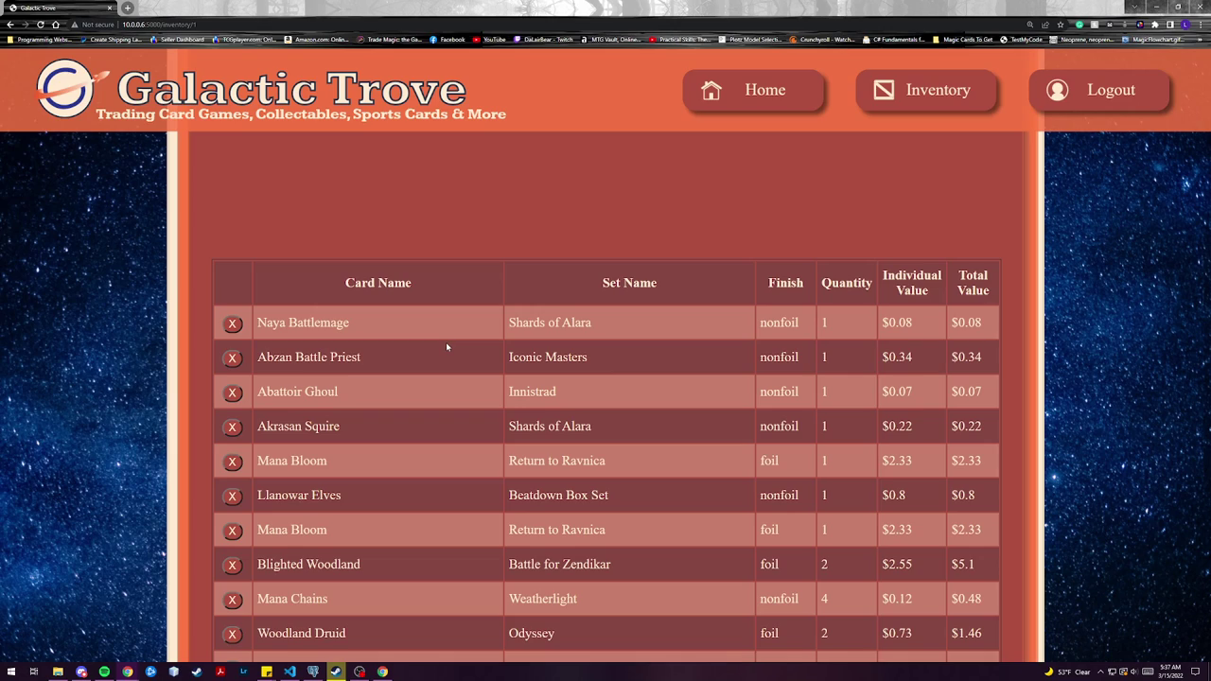